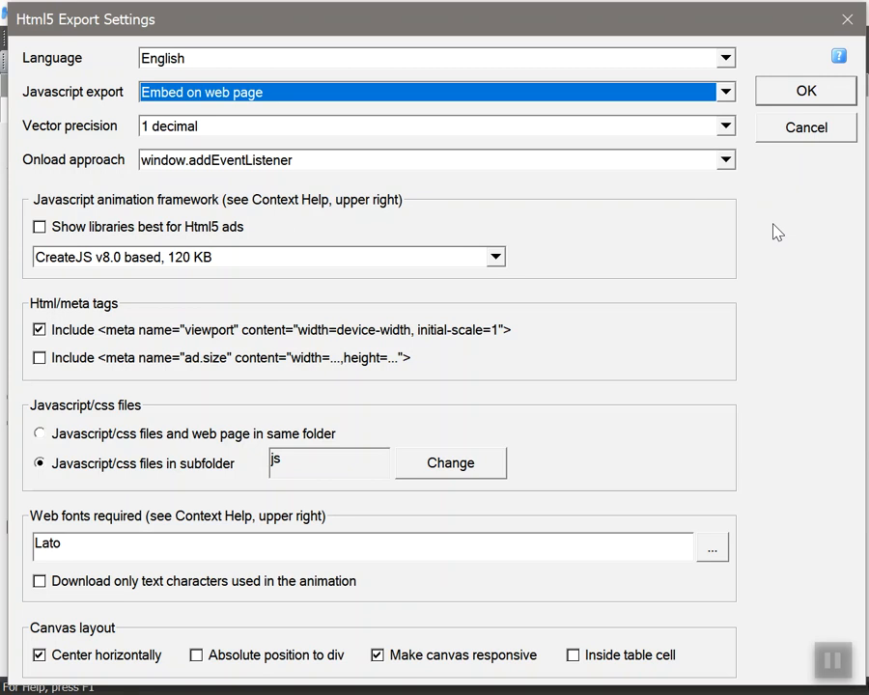
Review the available choices for vector precision, onload approach and Javascript animation framework in the Html5 export settings
click(724, 126)
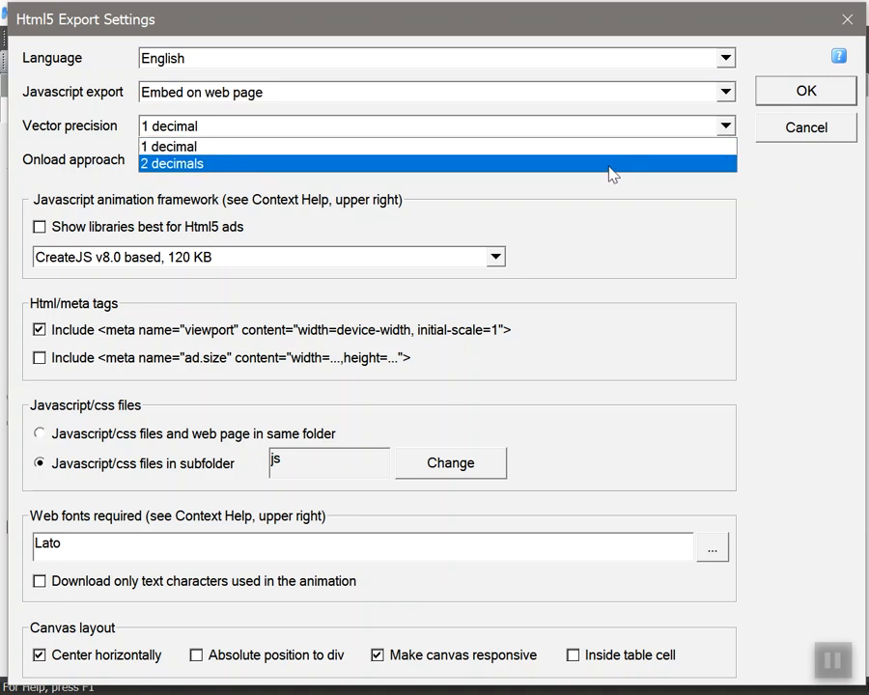
click(798, 200)
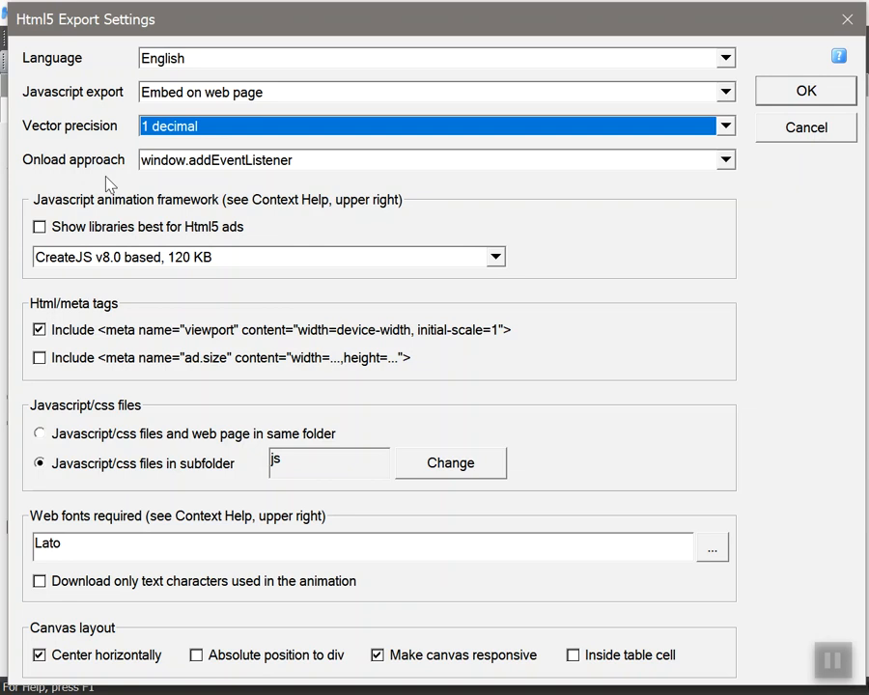
click(725, 161)
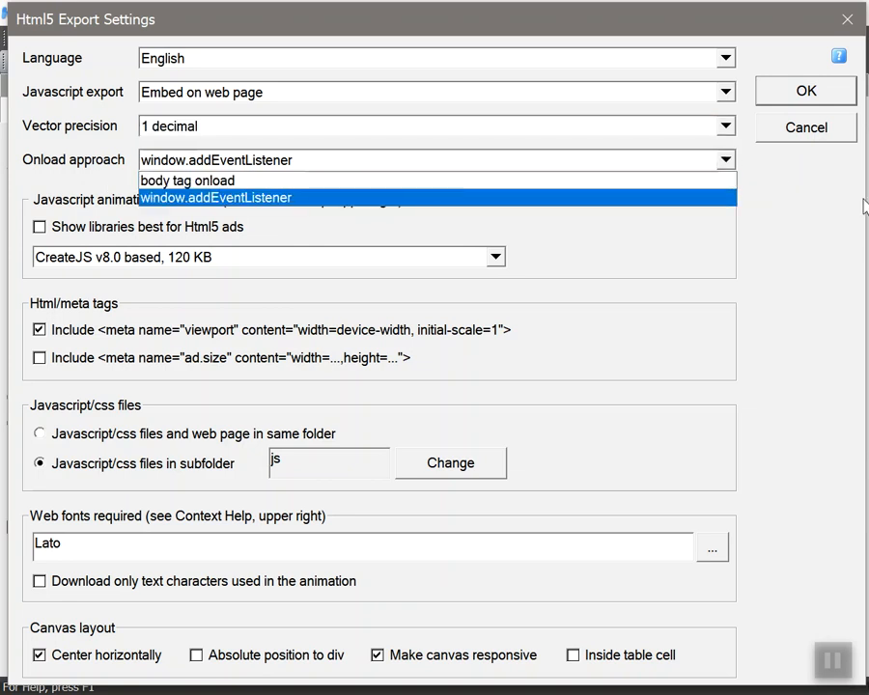
click(801, 224)
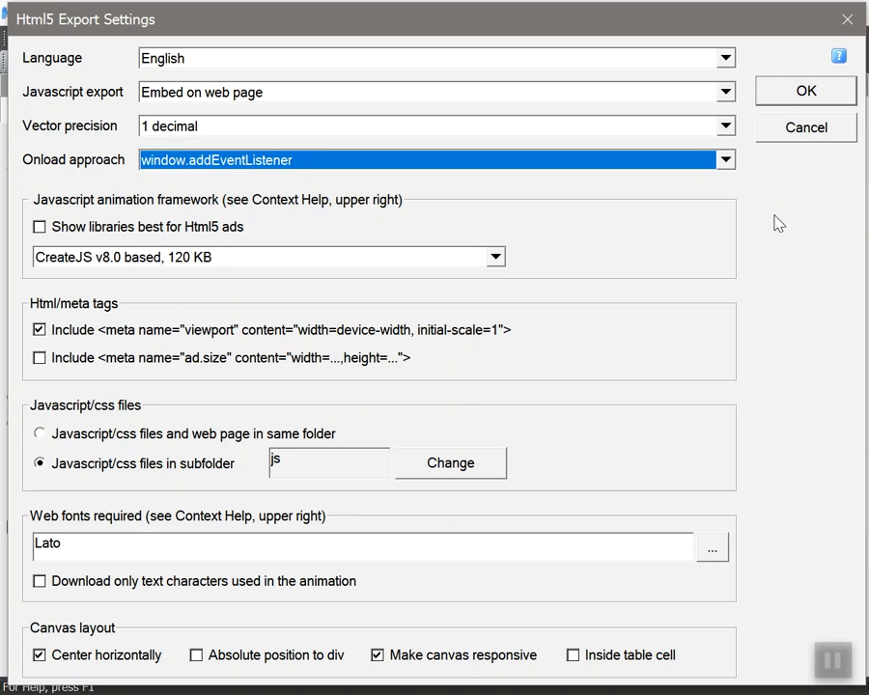
click(495, 259)
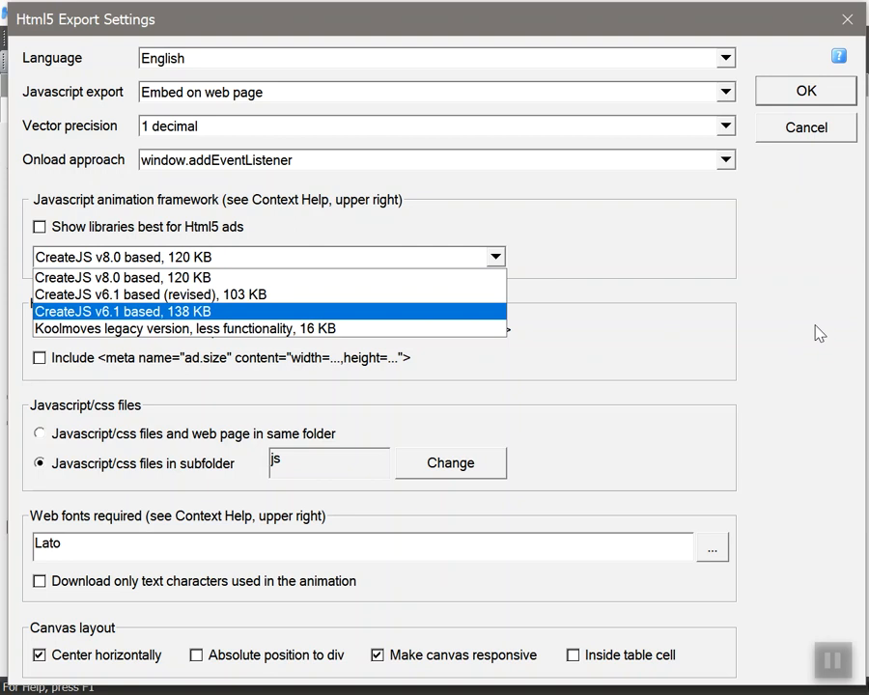
click(704, 339)
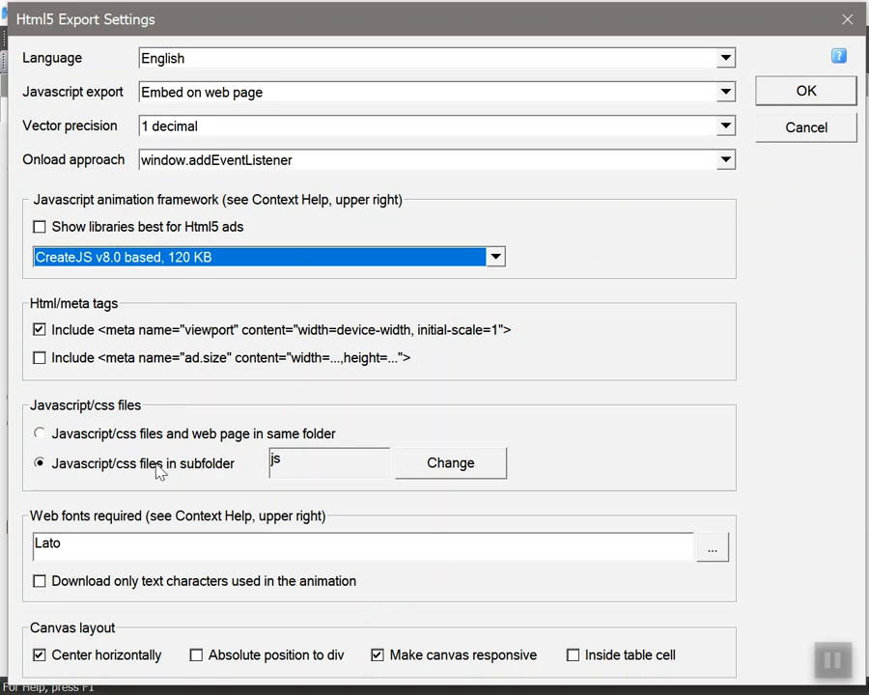
Check how the Javascript/css subfolder can be changed, and leave the Html5 export settings without applying changes
click(486, 465)
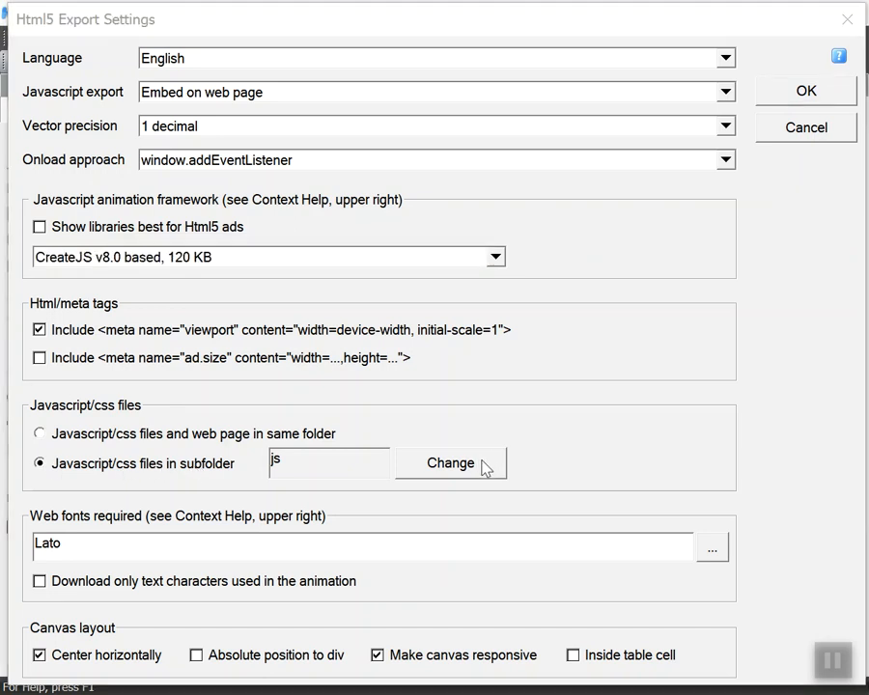
click(617, 386)
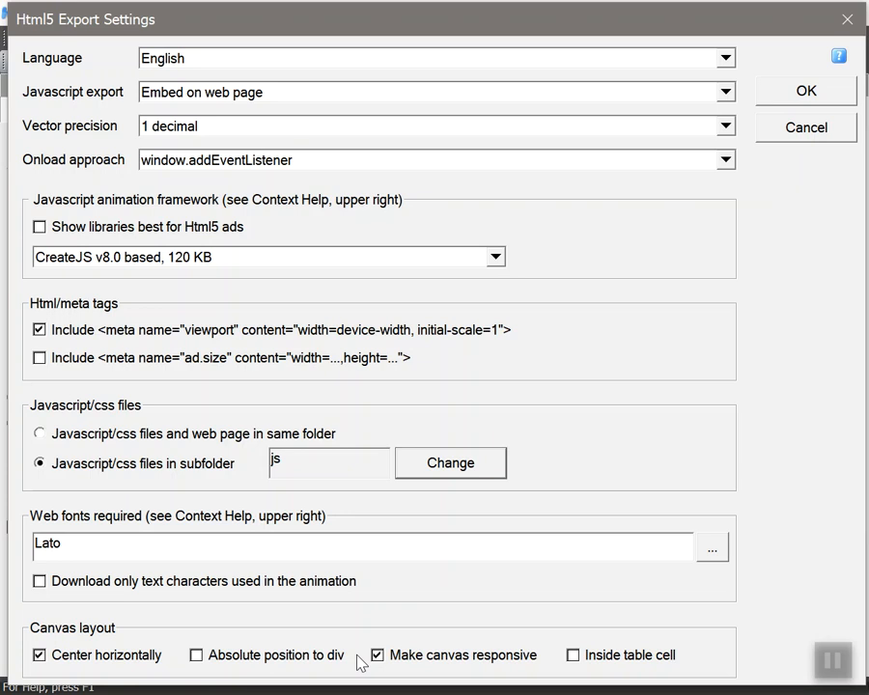
click(802, 134)
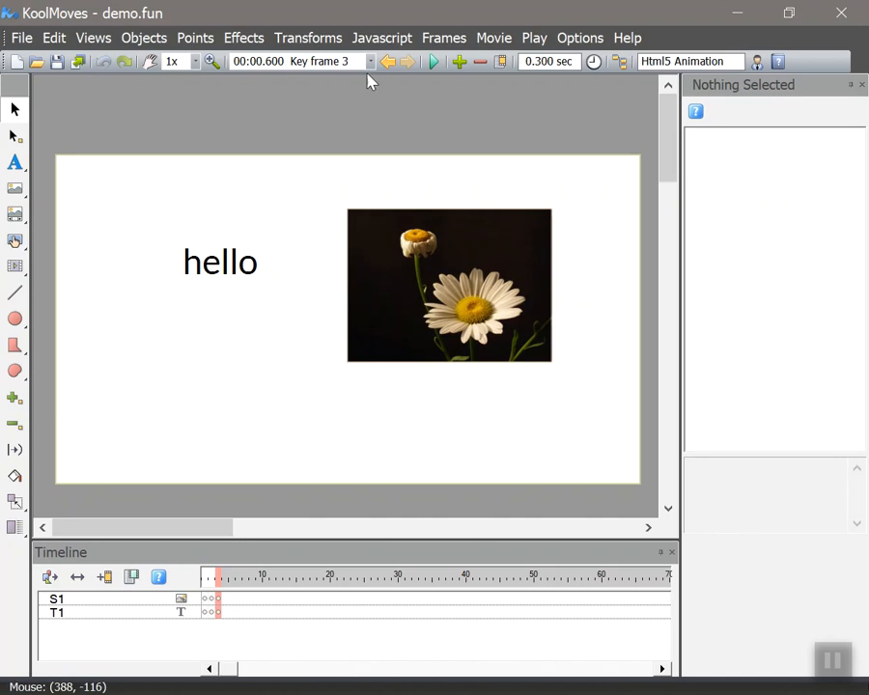
Check the movie's file sizes and close the list
click(512, 39)
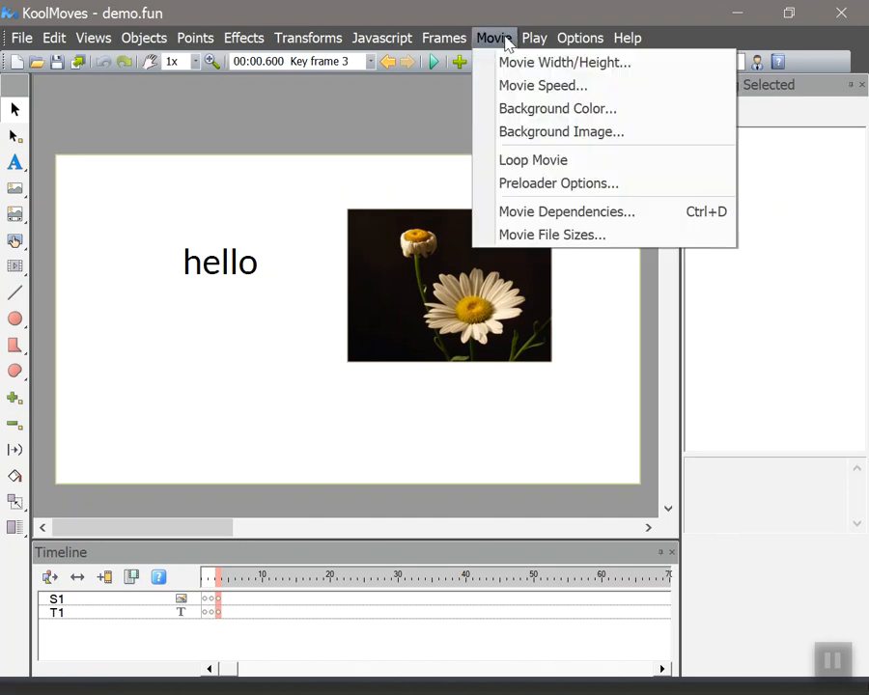
click(544, 240)
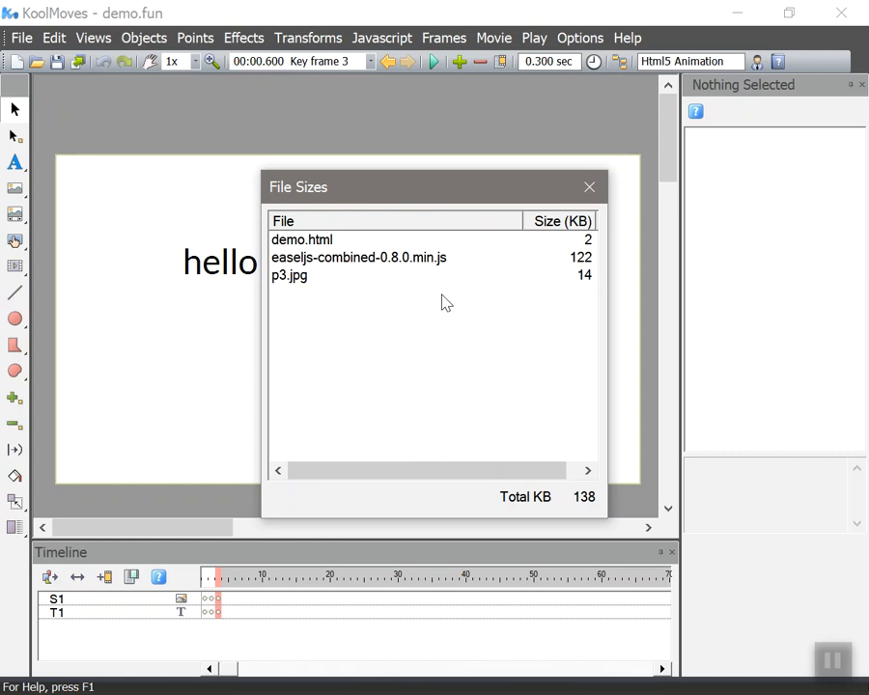
click(590, 189)
Review the Html5 export code as movie code only and as the full Html5 example, and close the code view
click(80, 64)
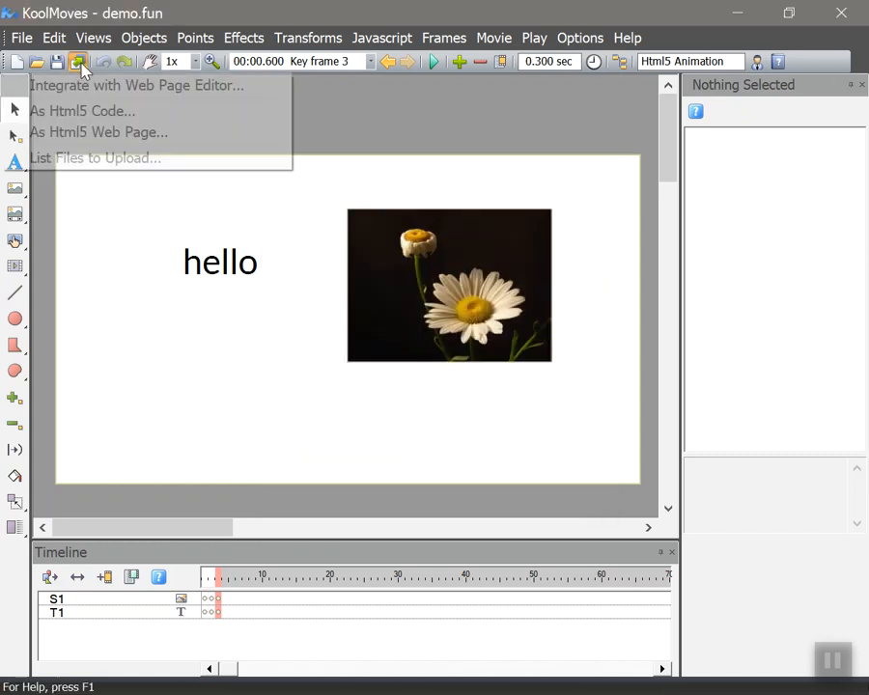
click(100, 112)
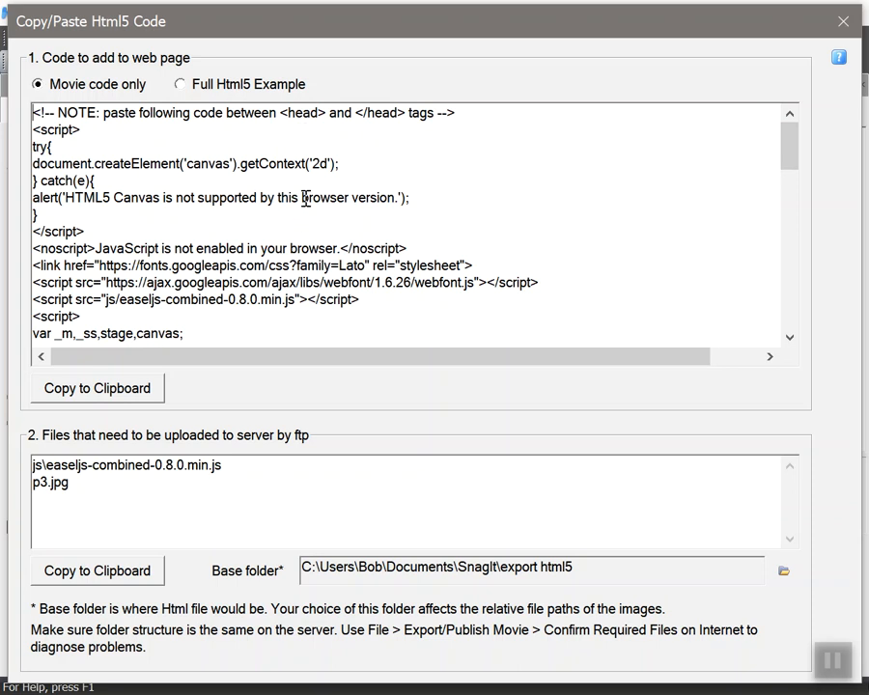
scroll(792, 188, down, 3)
drag(792, 189, 438, 288)
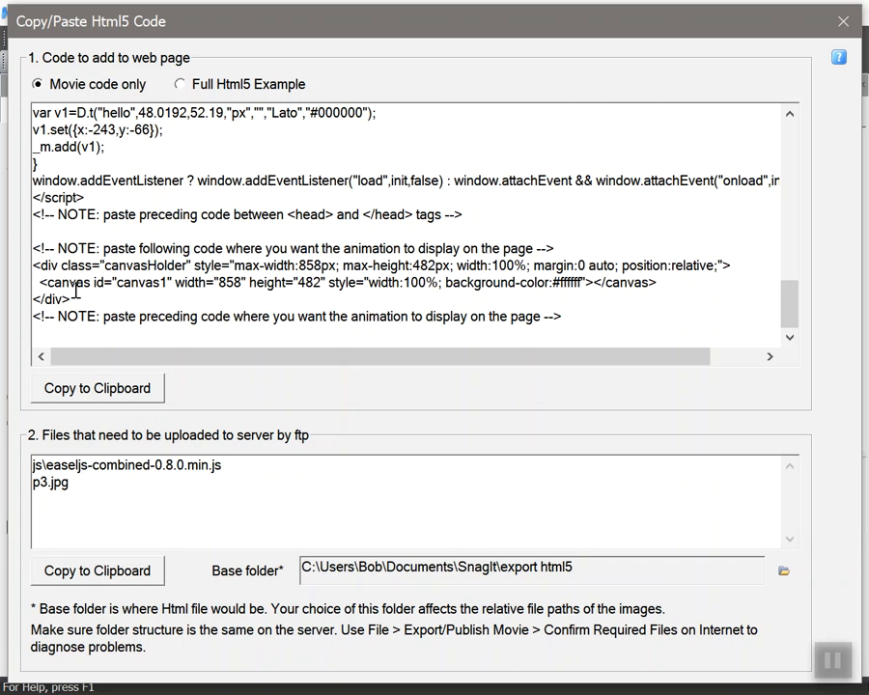
click(181, 85)
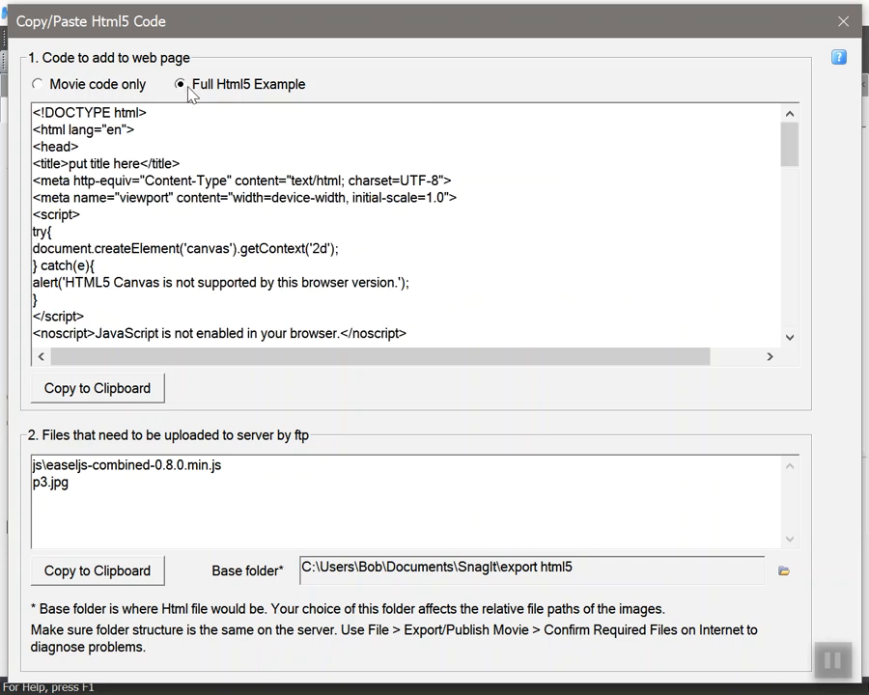
drag(790, 154, 787, 185)
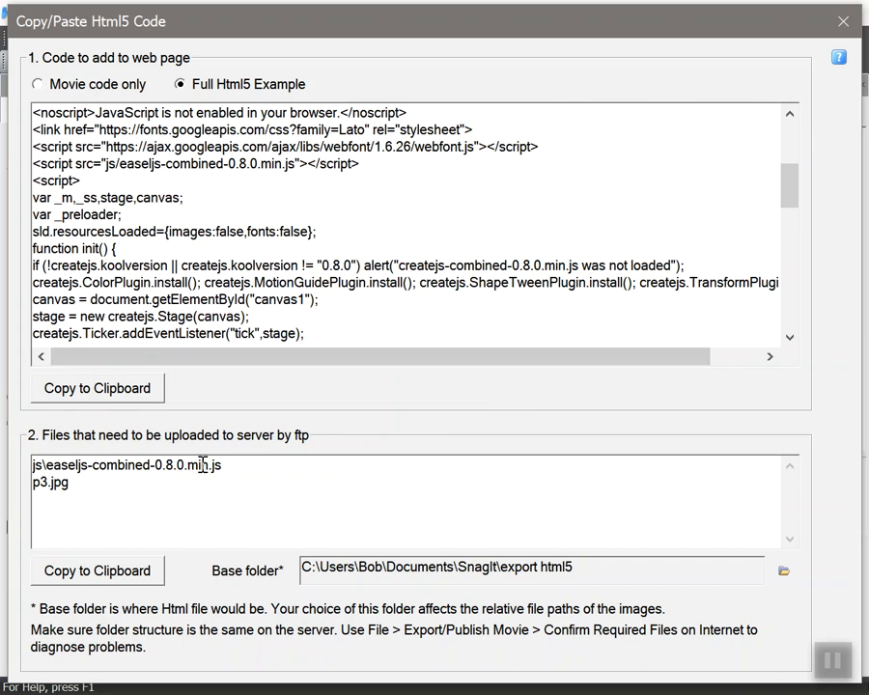
click(835, 29)
Review the file path and upload list for exporting as an Html5 web page, and cancel without exporting the Html file
click(79, 62)
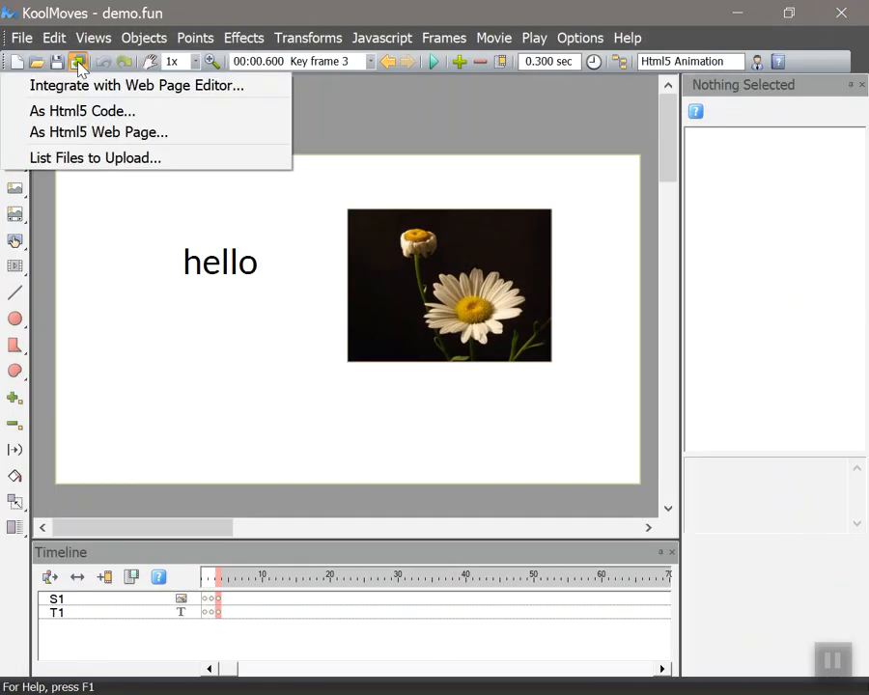
click(91, 132)
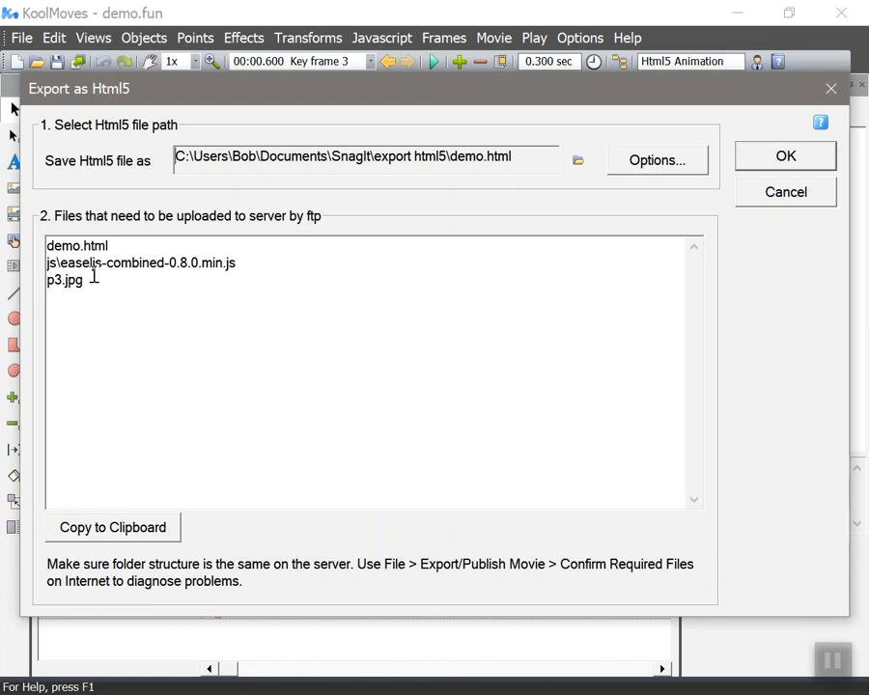
click(758, 201)
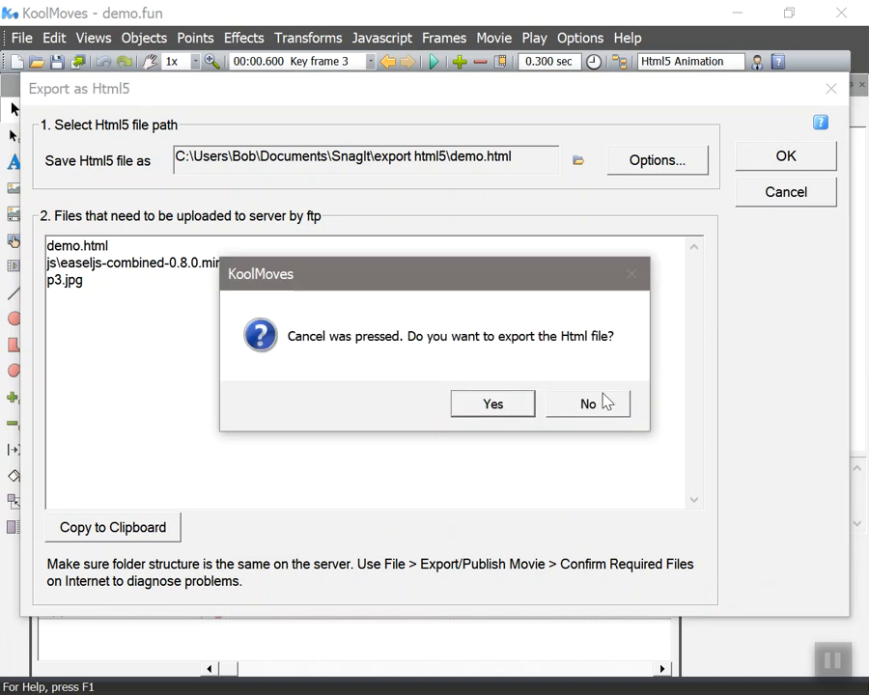
click(603, 408)
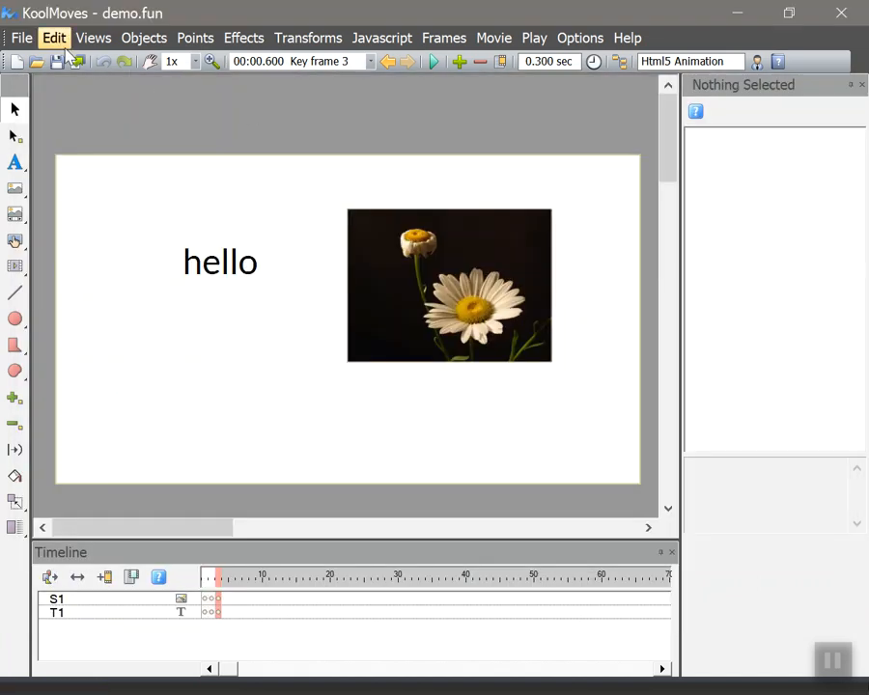
Go through the web page editor integration wizard with None/Other as the HTML editor up to the Html5 code display, and cancel it
click(77, 61)
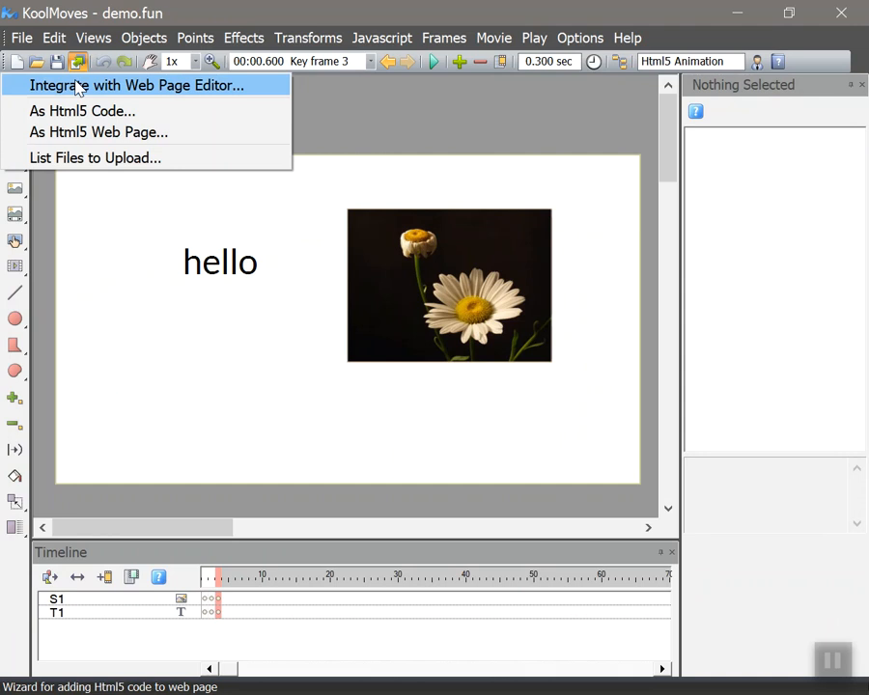
click(77, 85)
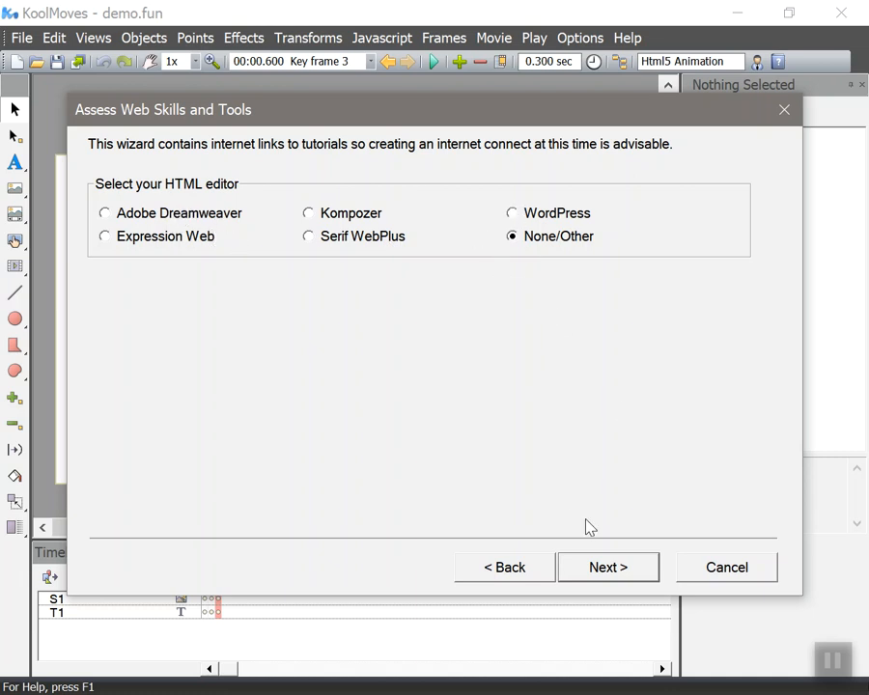
click(610, 572)
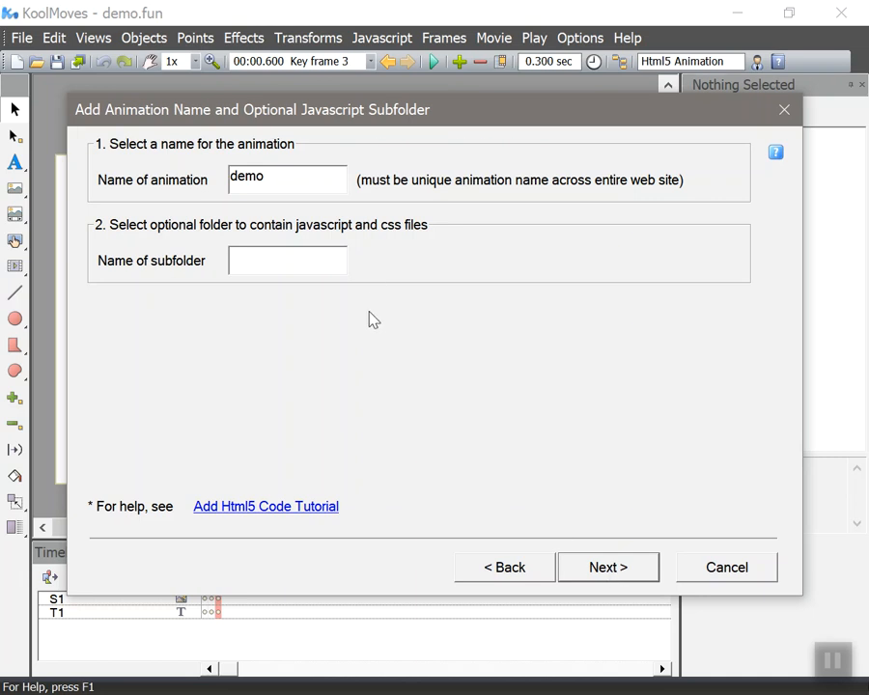
click(608, 573)
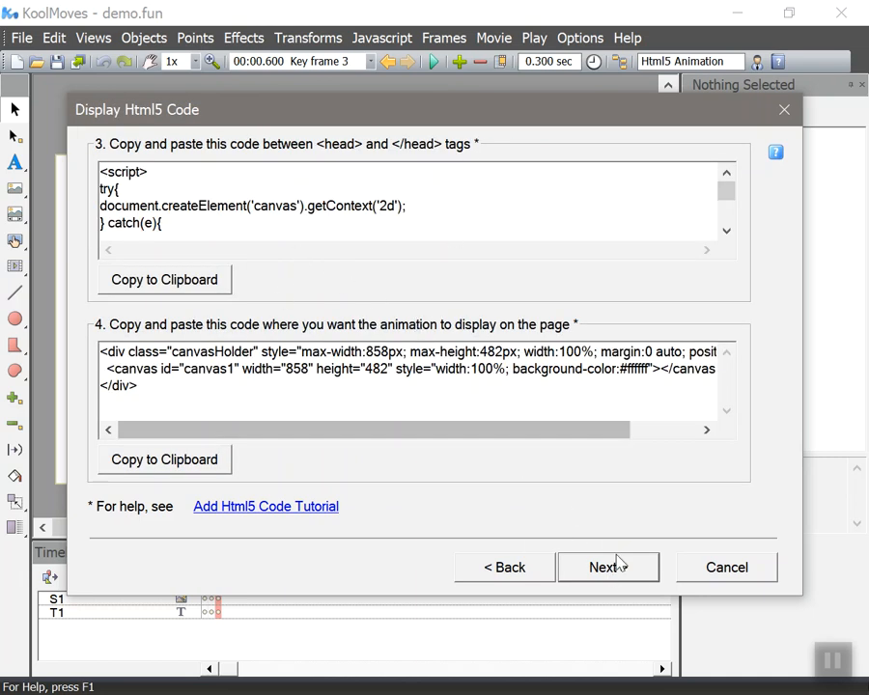
click(719, 577)
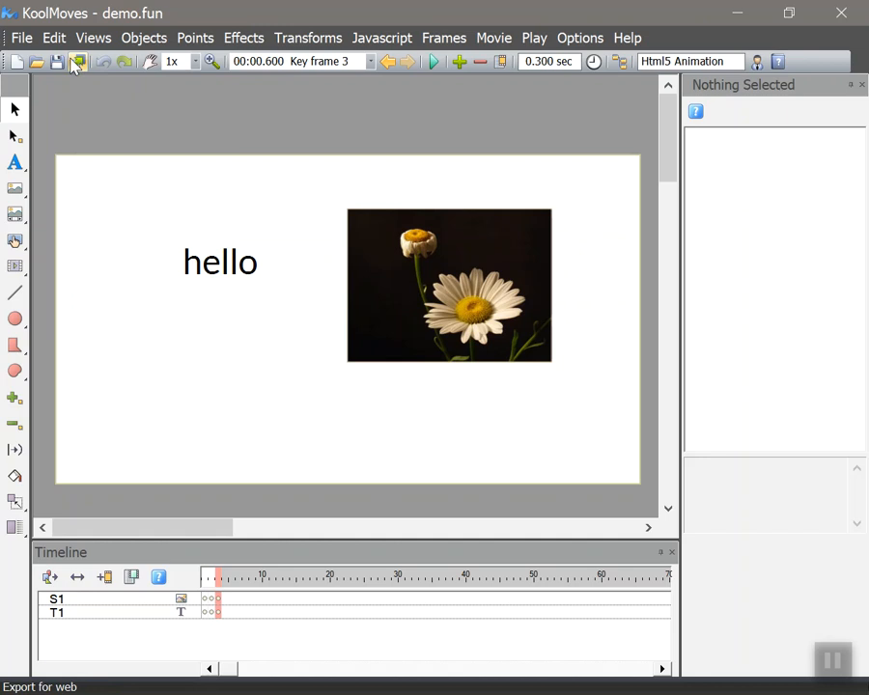
click(21, 38)
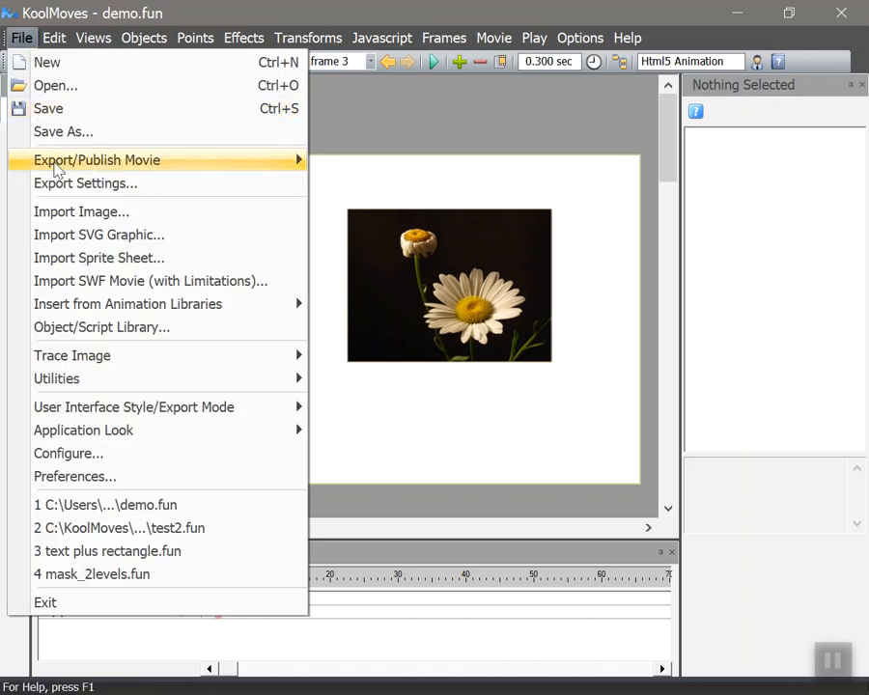
mouse_move(56, 170)
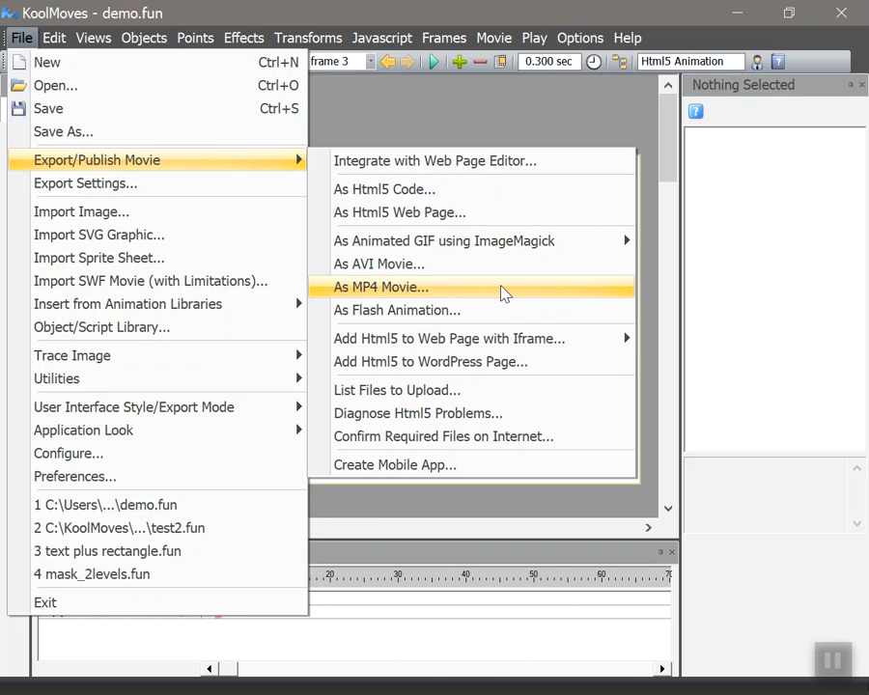
click(484, 122)
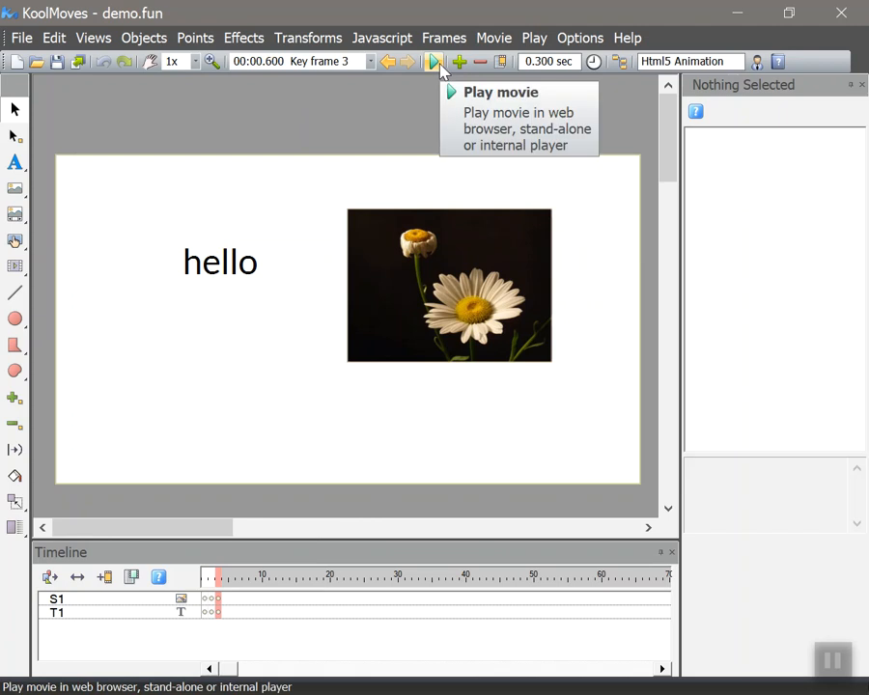
View the tool for confirming required files on the internet, and close it without testing a URL
click(23, 39)
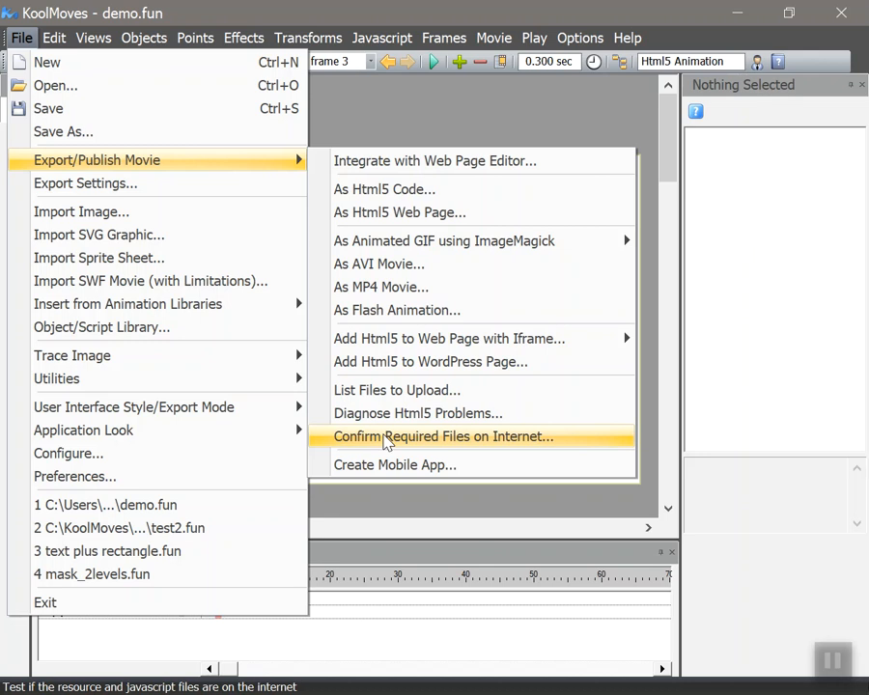
click(415, 436)
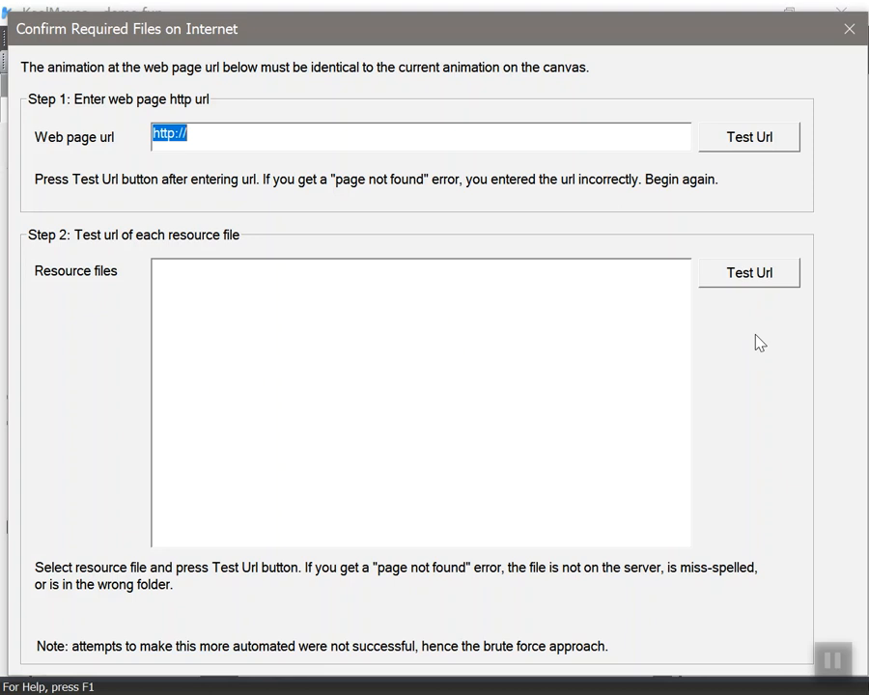
click(849, 37)
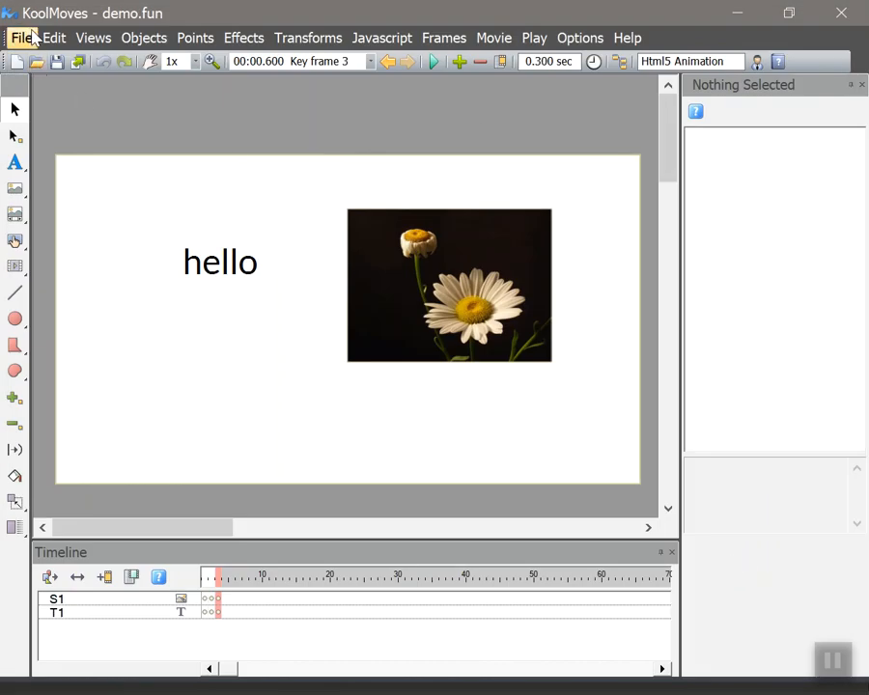
View the help on diagnosing Html5 problems and close it
click(25, 36)
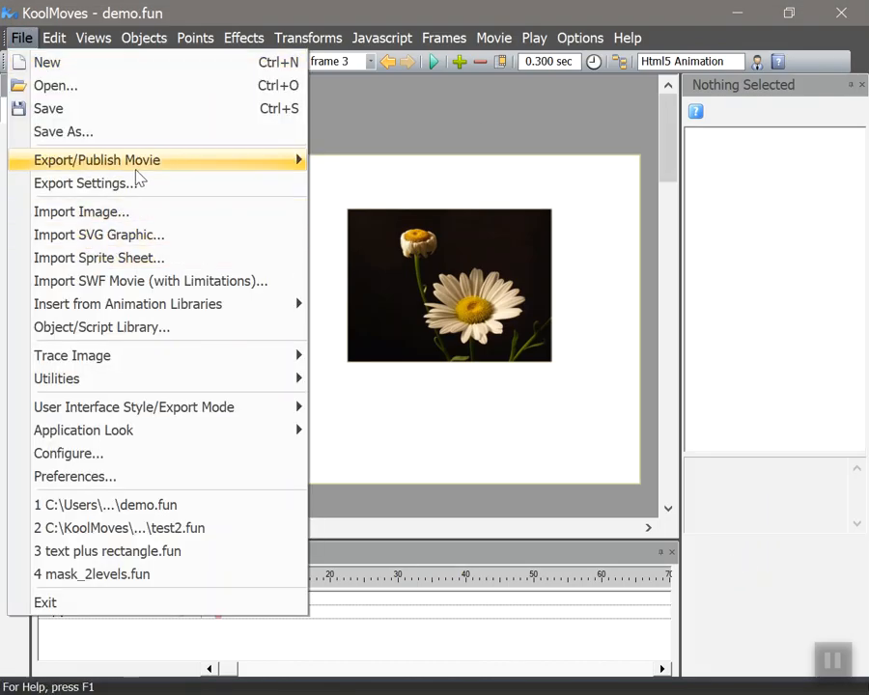
mouse_move(272, 167)
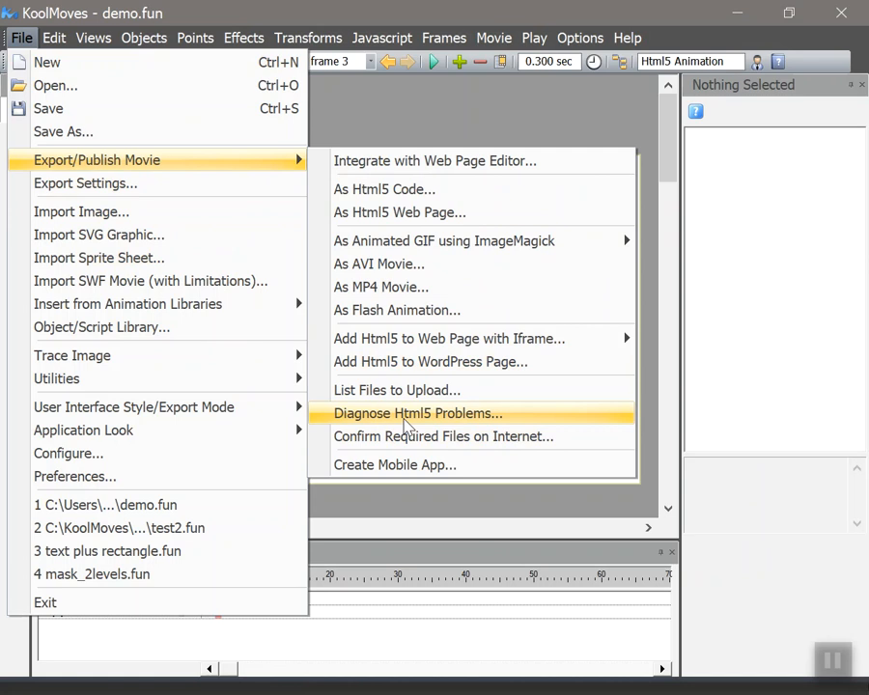
click(402, 414)
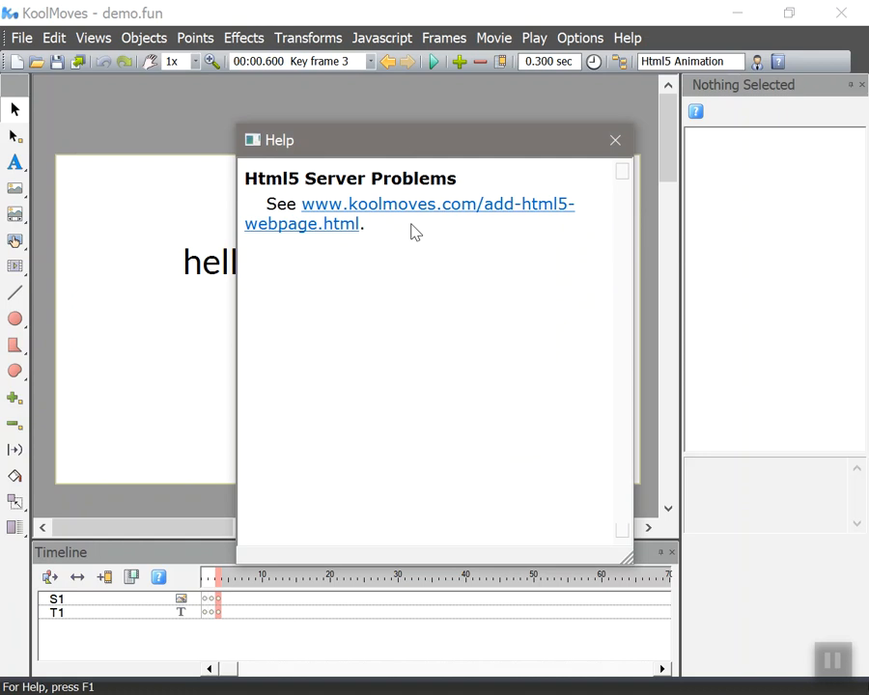
click(615, 141)
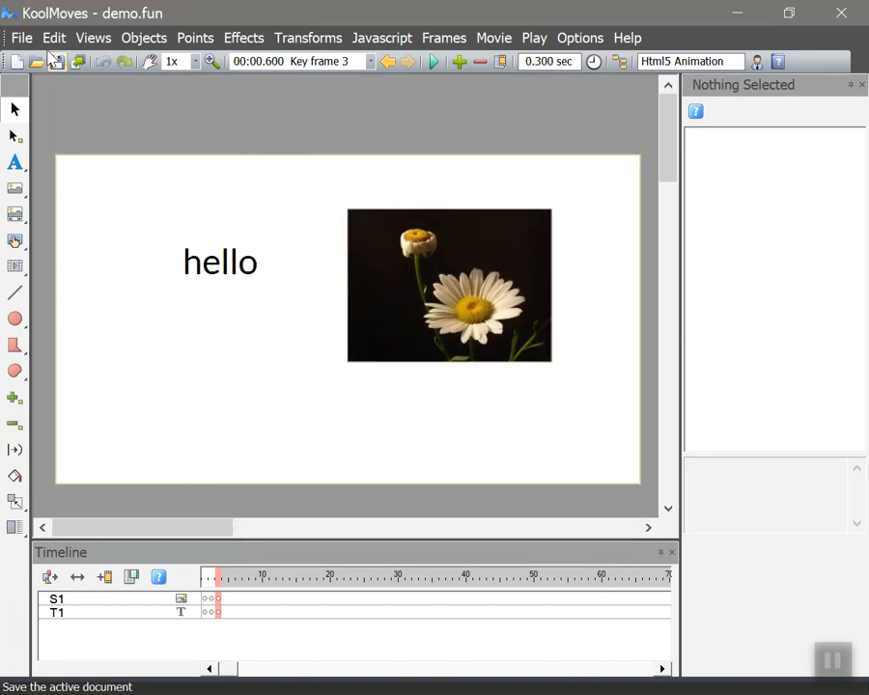
View the list of files to upload to the server for the Html5 page, and close it
click(21, 38)
mouse_move(99, 171)
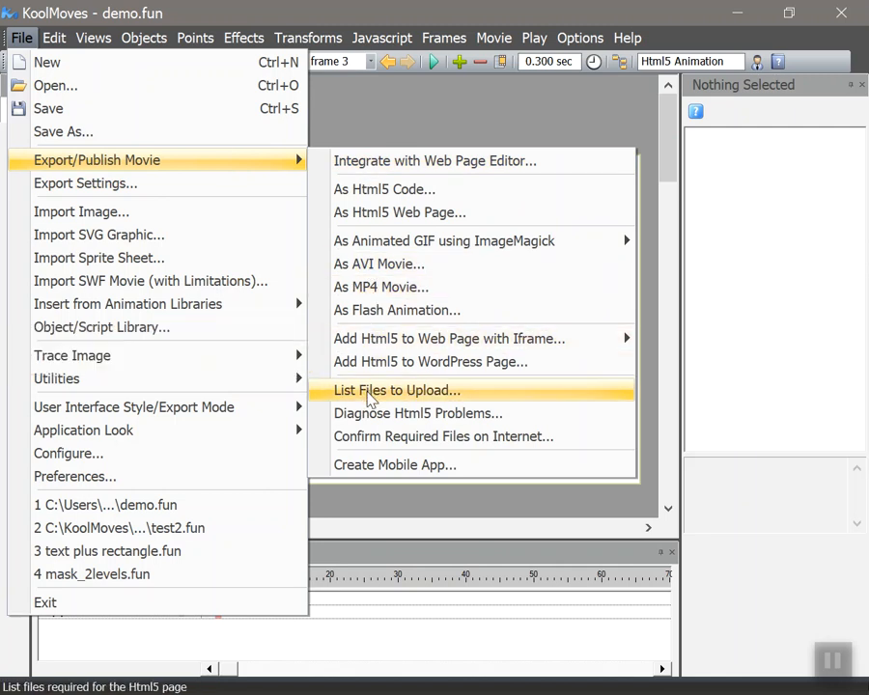
click(370, 396)
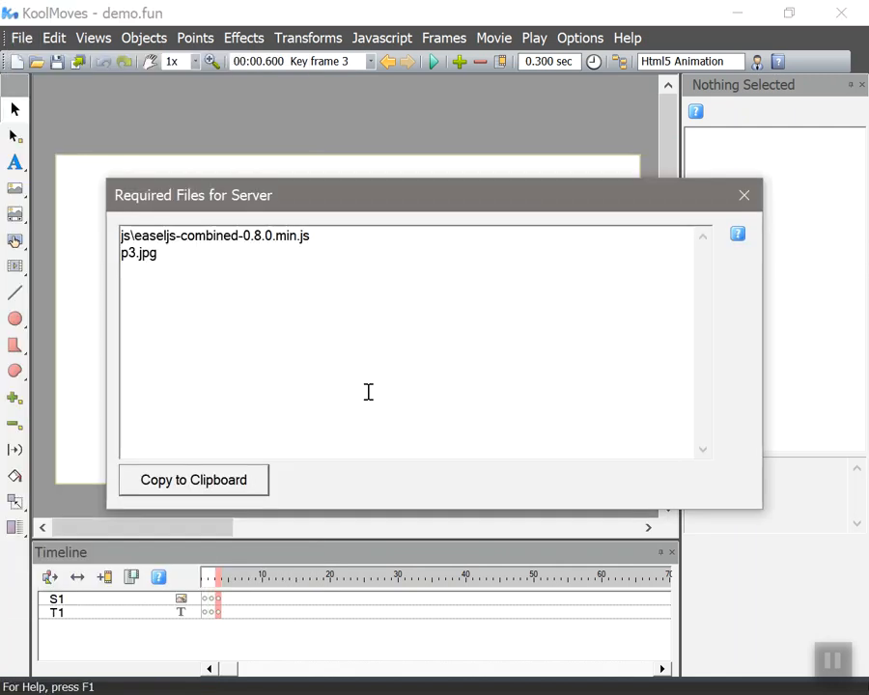
click(747, 196)
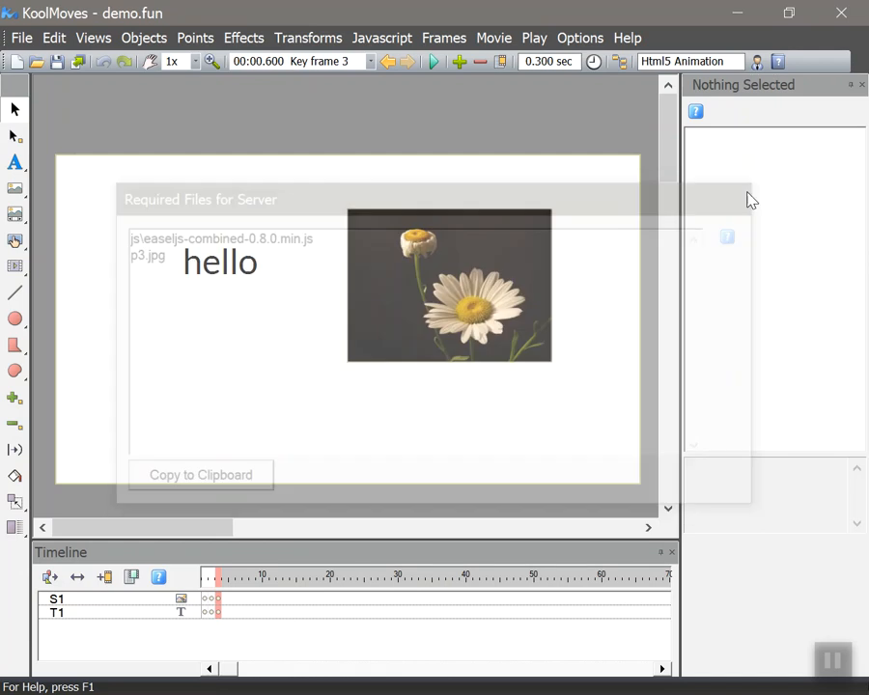